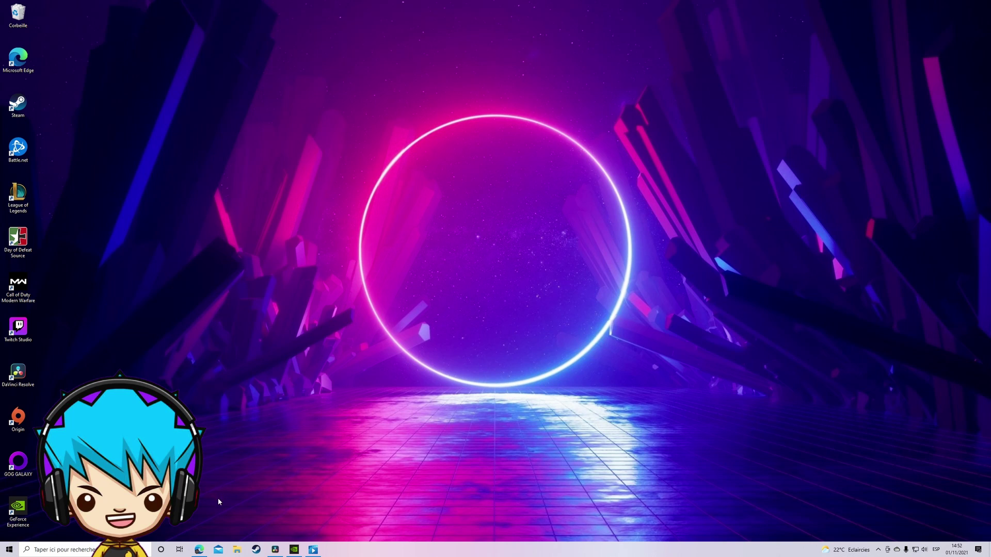
- Open NVIDIA GeForce Experience from the NVIDIA entry among the hidden system tray programs
left_click(199, 550)
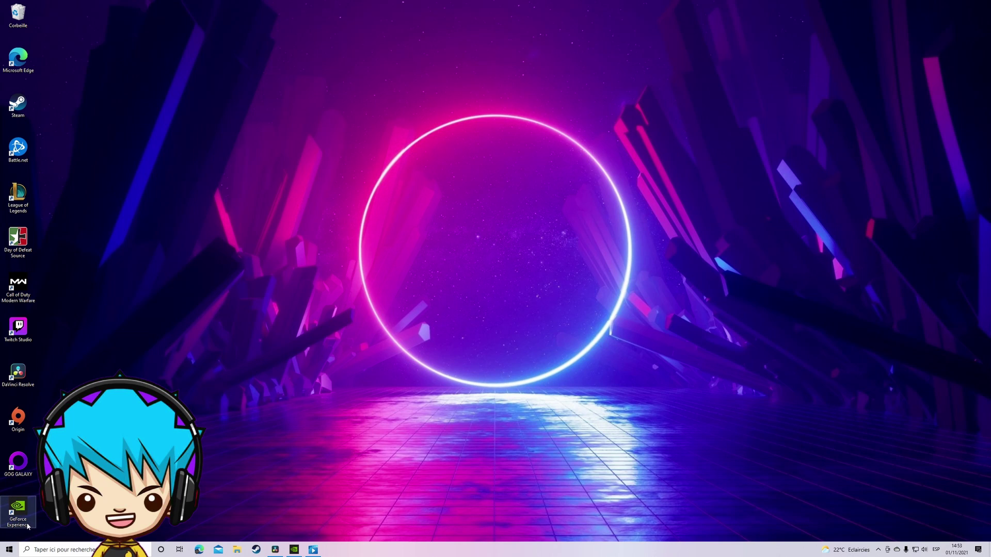
left_click(878, 551)
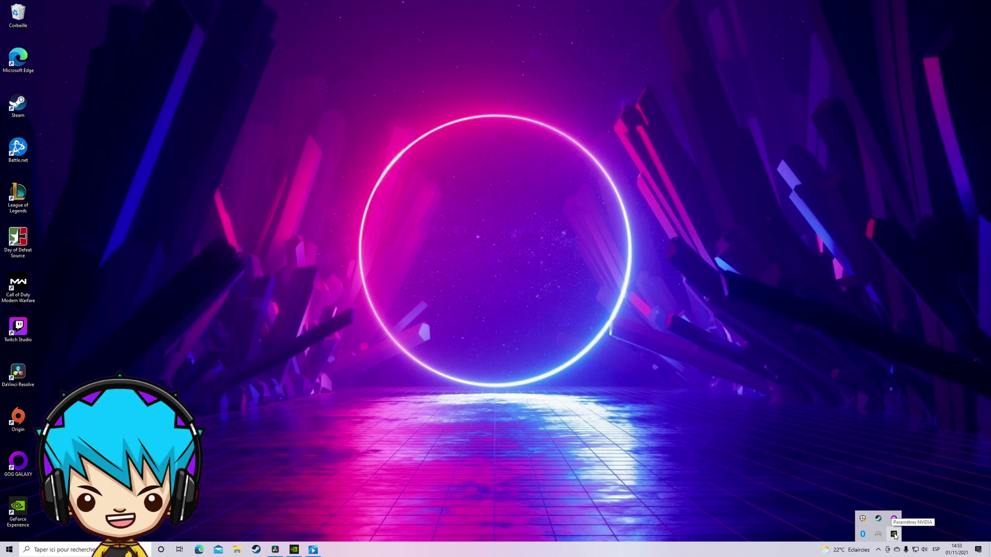
right_click(894, 535)
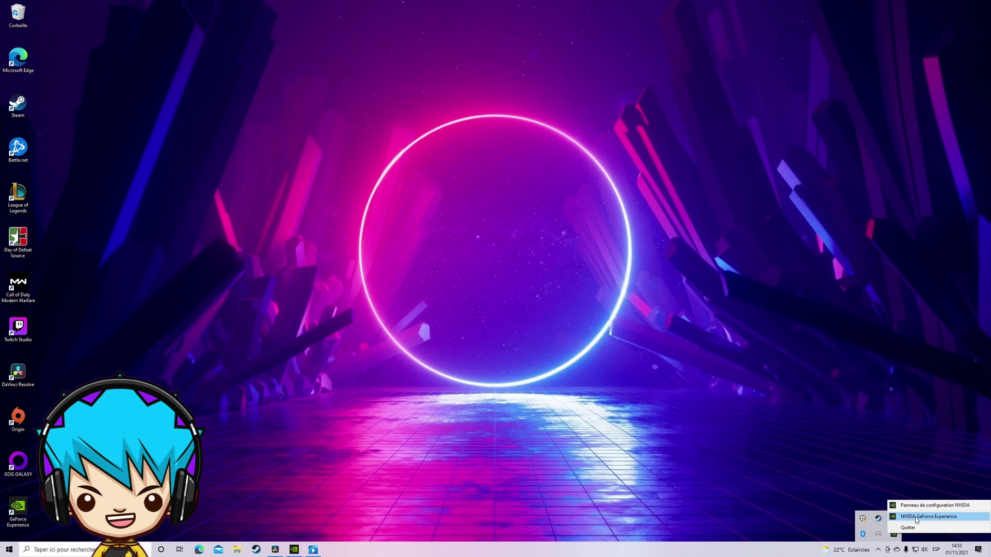
left_click(917, 518)
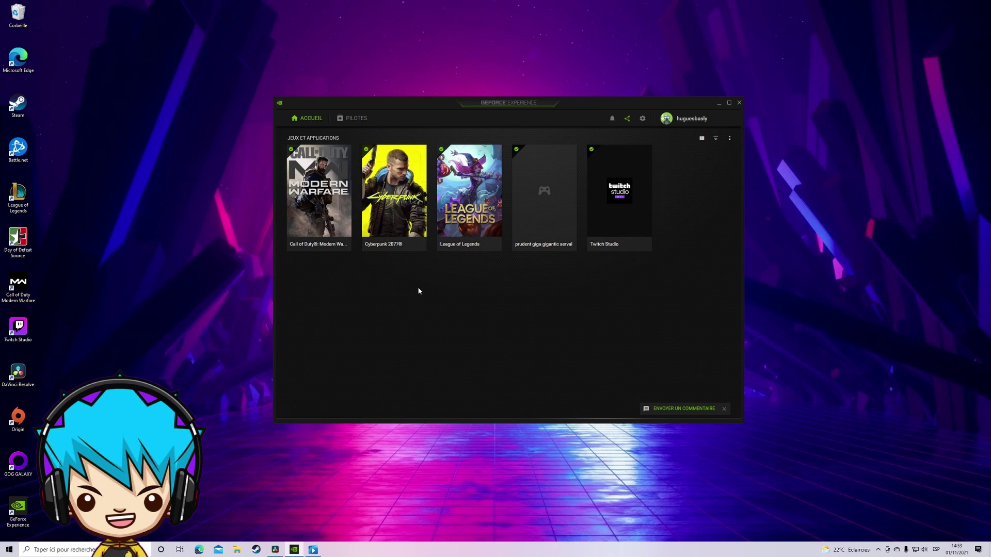
- Scan the computer for installed games and applications to refresh the game library
left_click(730, 139)
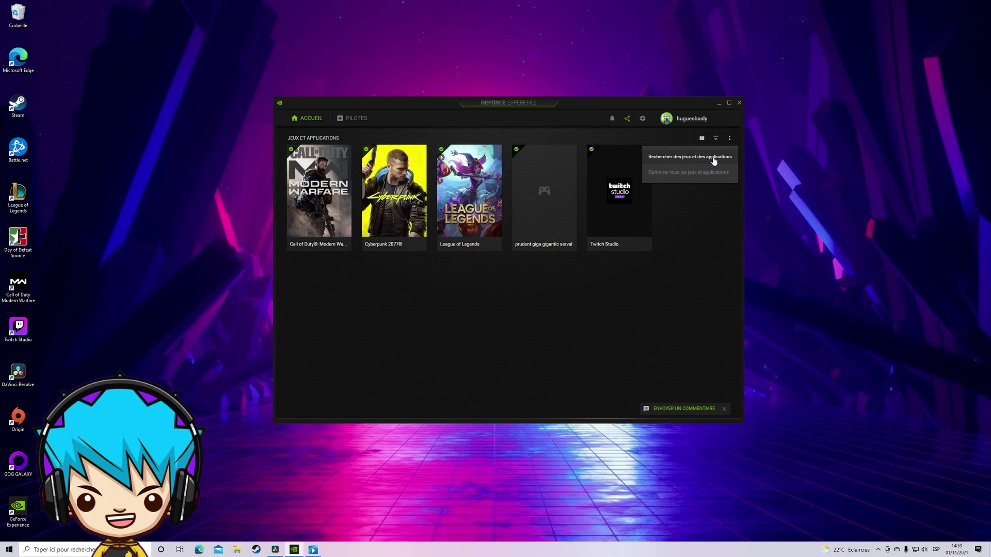
left_click(713, 159)
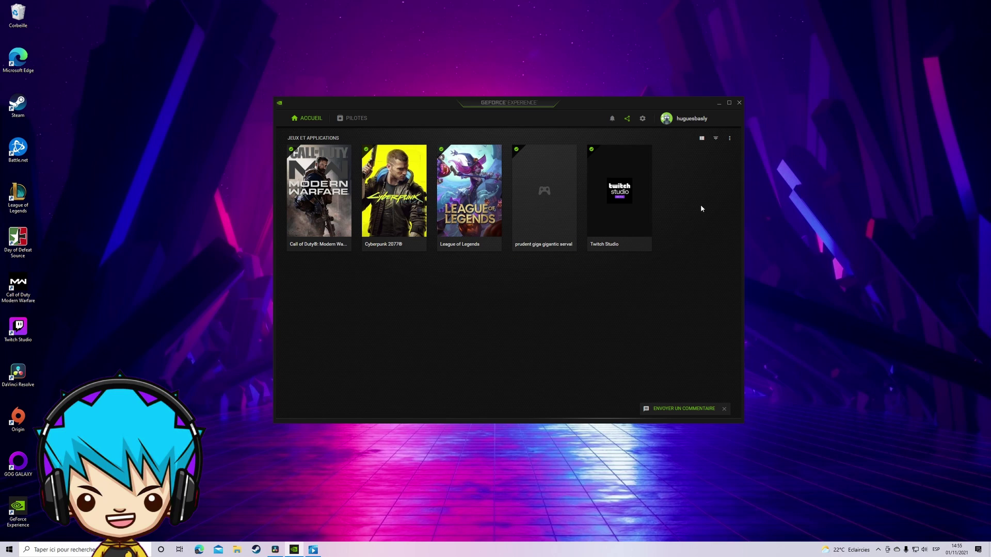
left_click(731, 140)
mouse_move(312, 191)
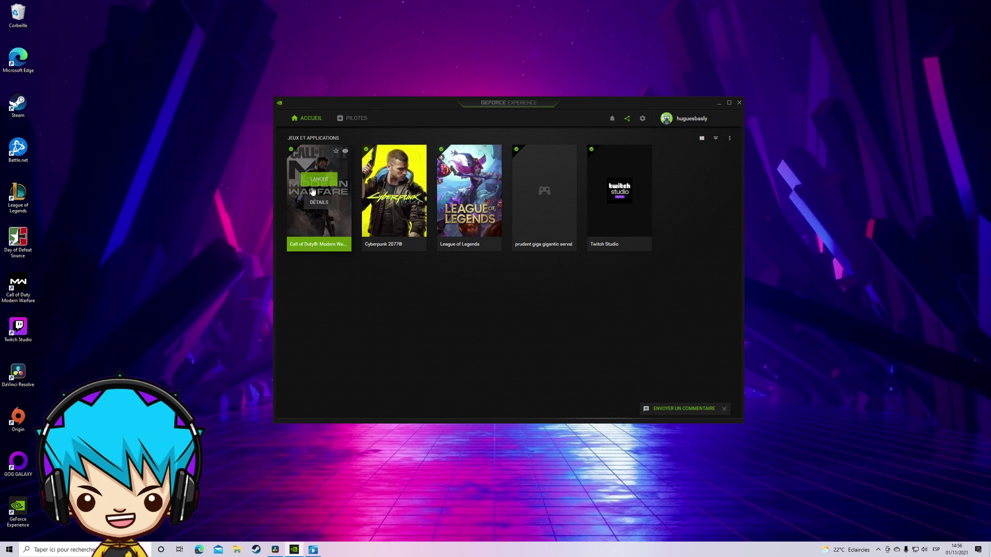
- Check for available updates to the GeForce Game Ready driver
left_click(358, 120)
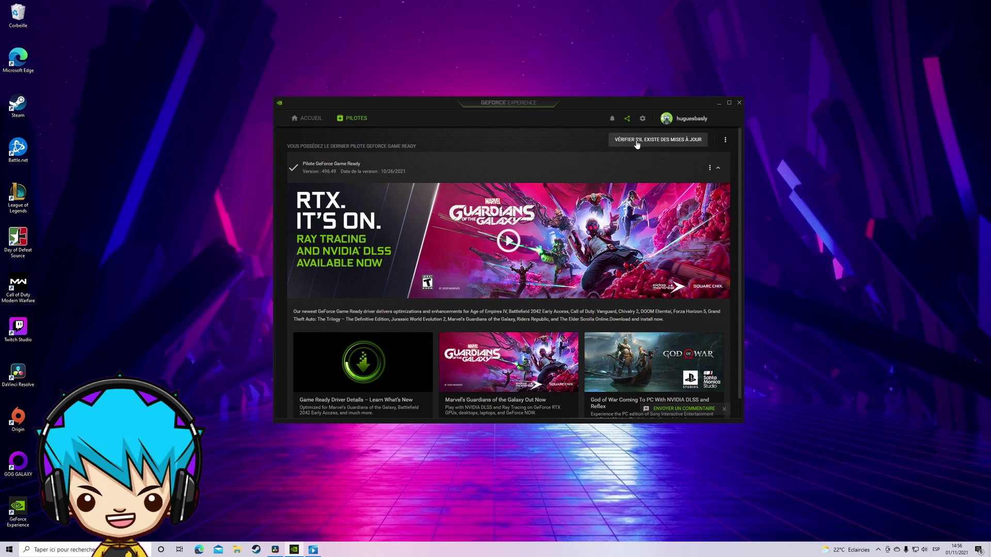
left_click(675, 143)
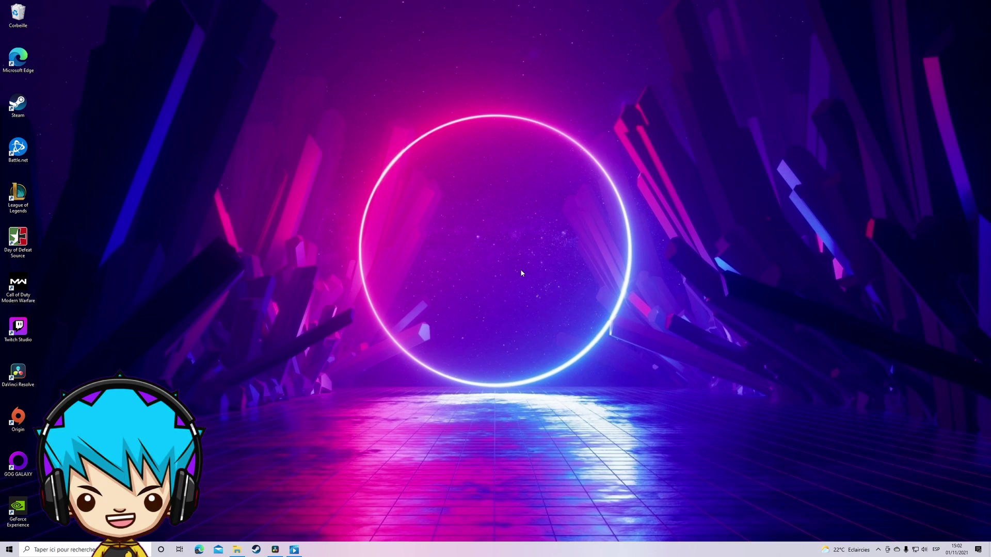
- Open the GeForce Experience in-game overlay and look at the live broadcast options and the gallery
key("alt+z")
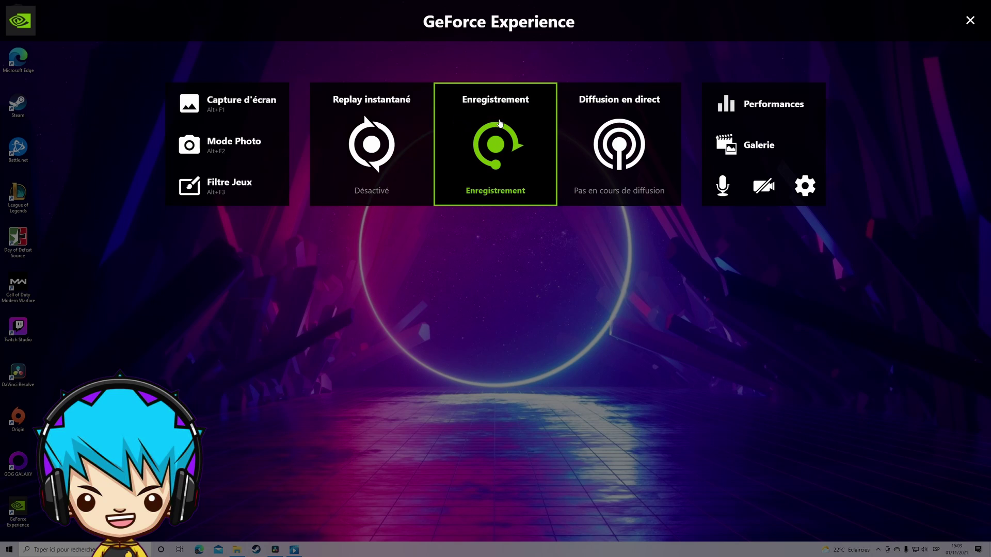
left_click(622, 148)
left_click(631, 225)
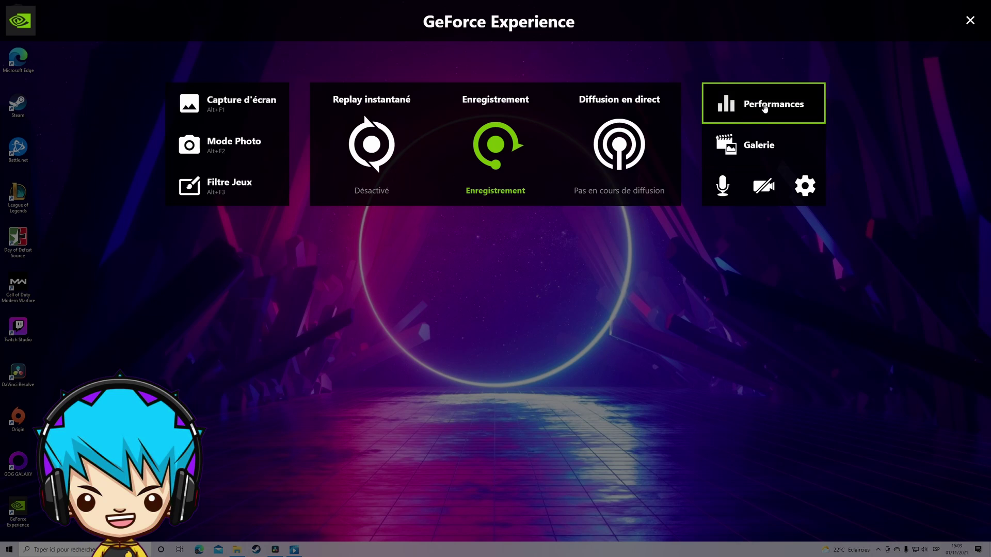
left_click(777, 146)
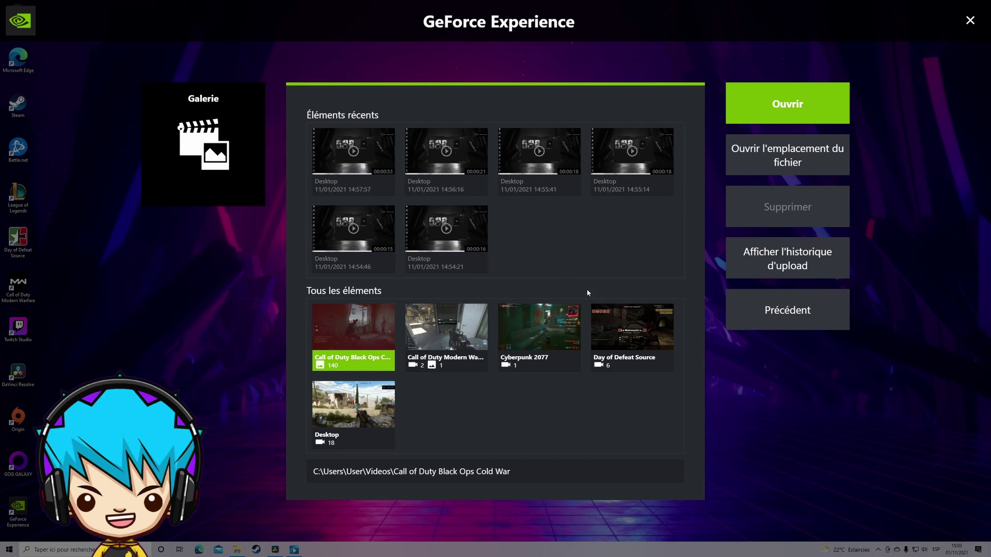
left_click(817, 312)
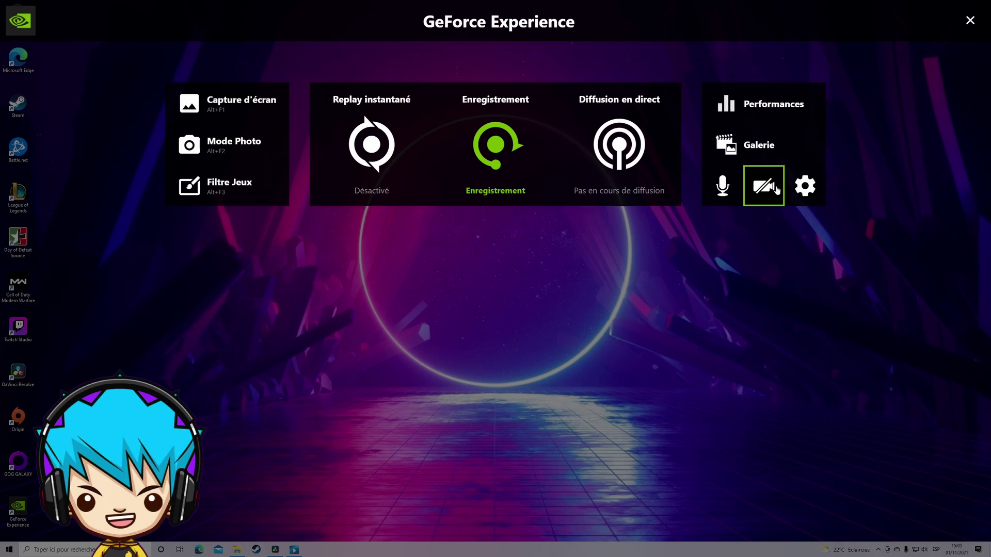
- Set the overlay's microphone mode to always on (Toujours activé)
left_click(723, 187)
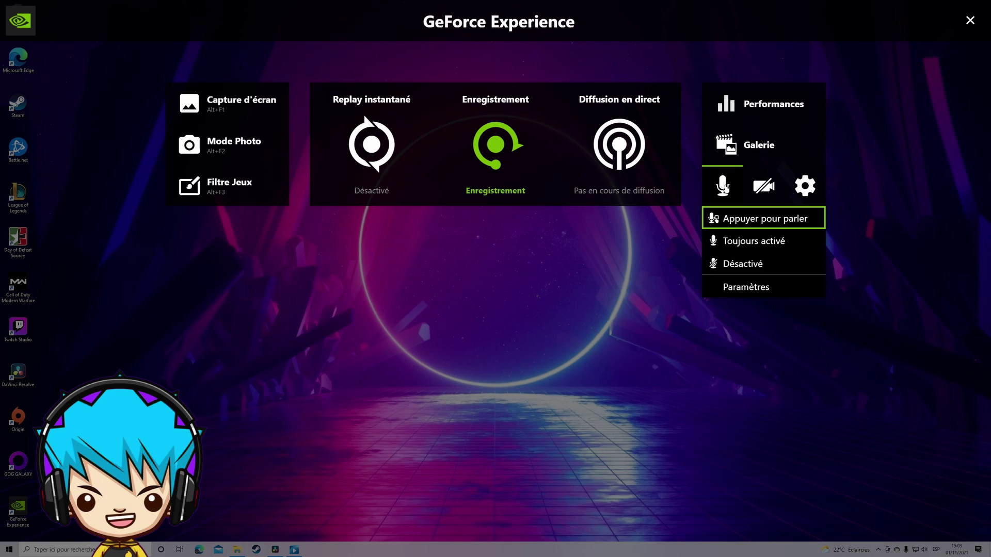
left_click(769, 242)
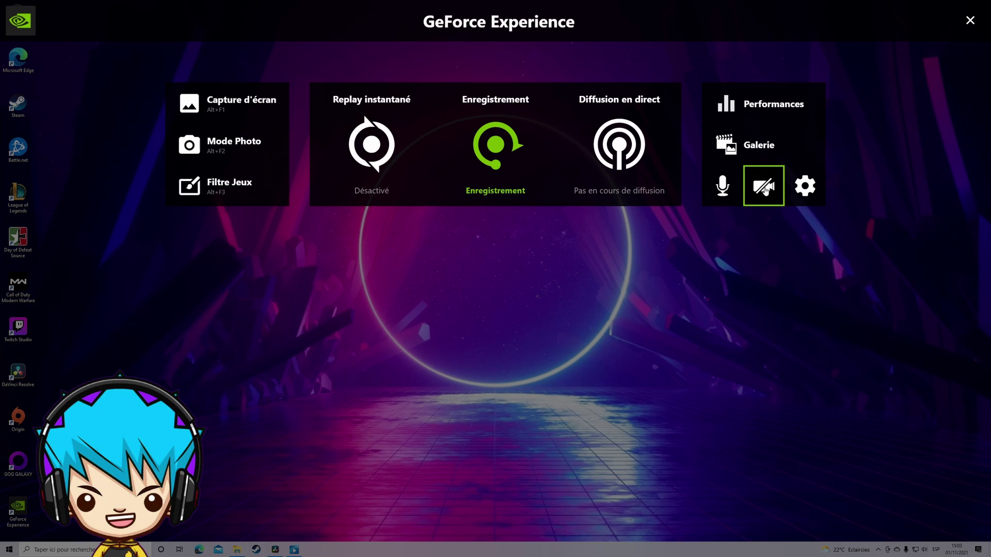
- Open the overlay settings and review the linked accounts and the HUD layout options
left_click(807, 191)
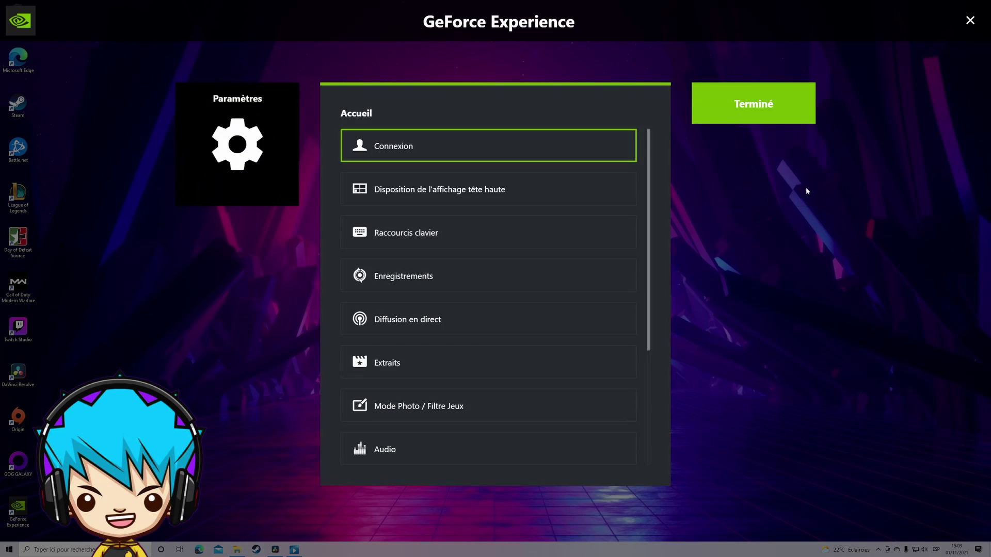
left_click(409, 155)
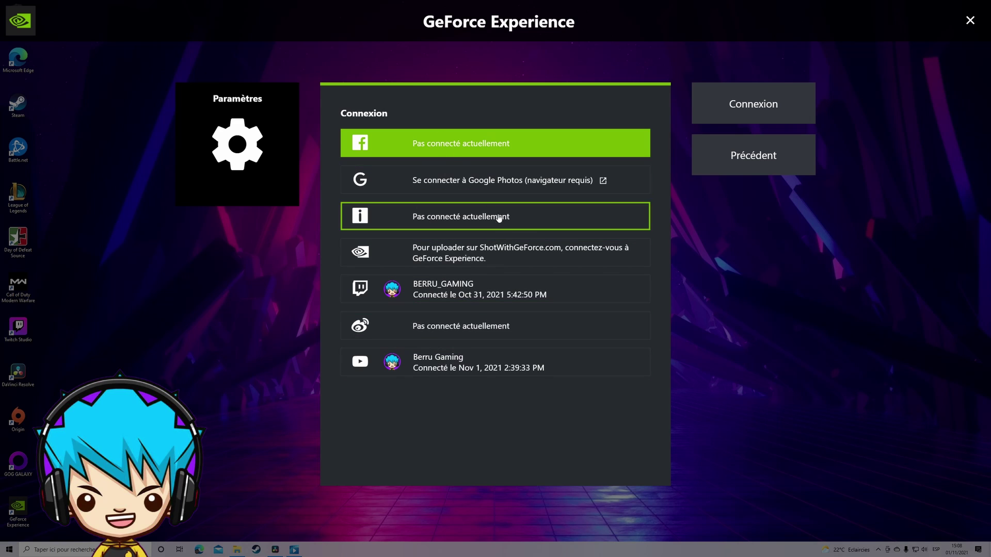
left_click(755, 163)
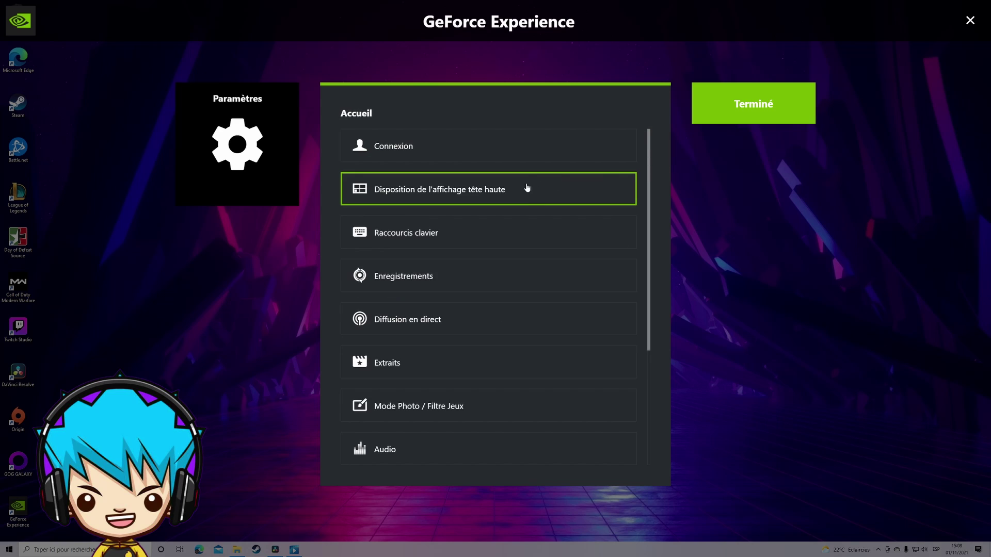
left_click(479, 196)
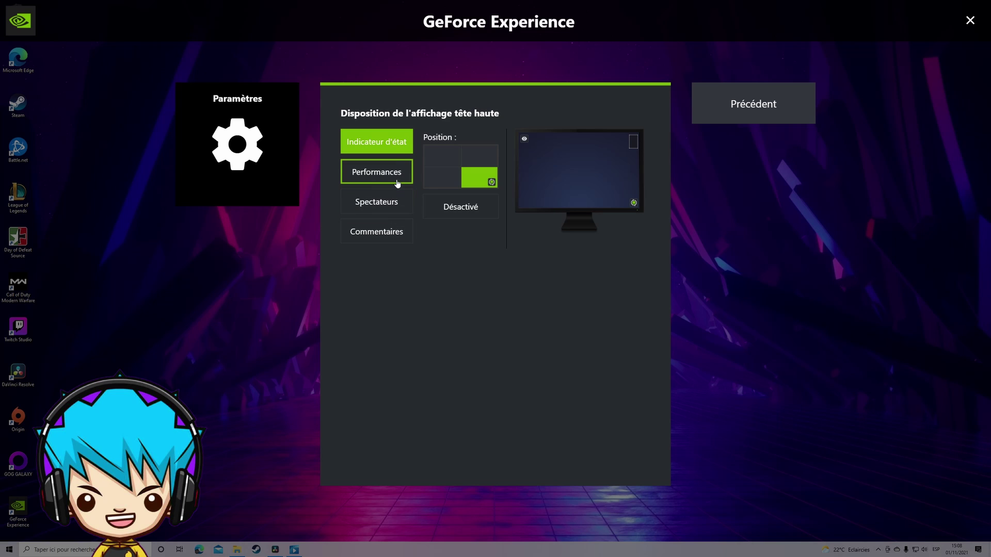
left_click(762, 104)
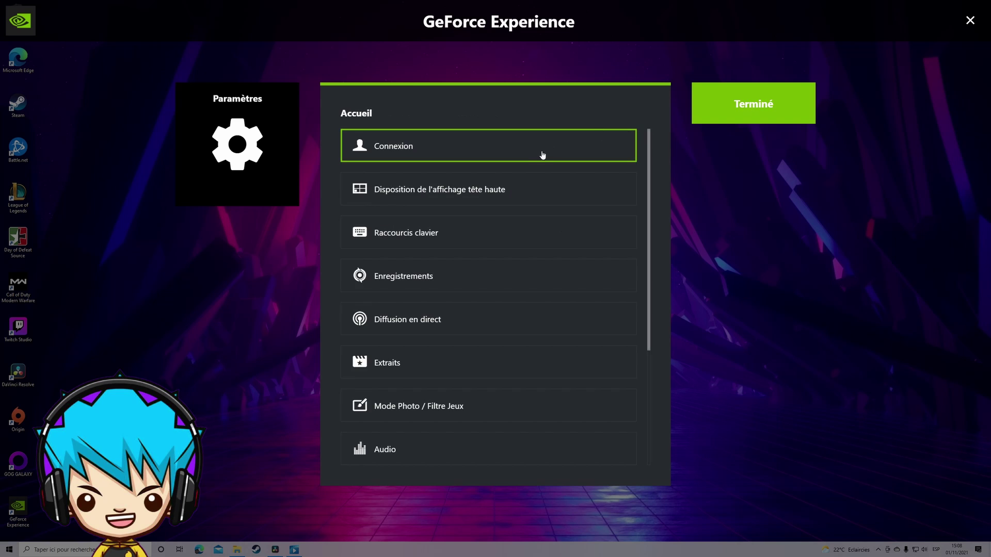
- Review the keyboard shortcuts for the overlay, capture, recording, live broadcast and performance functions, and return to the settings list
left_click(475, 238)
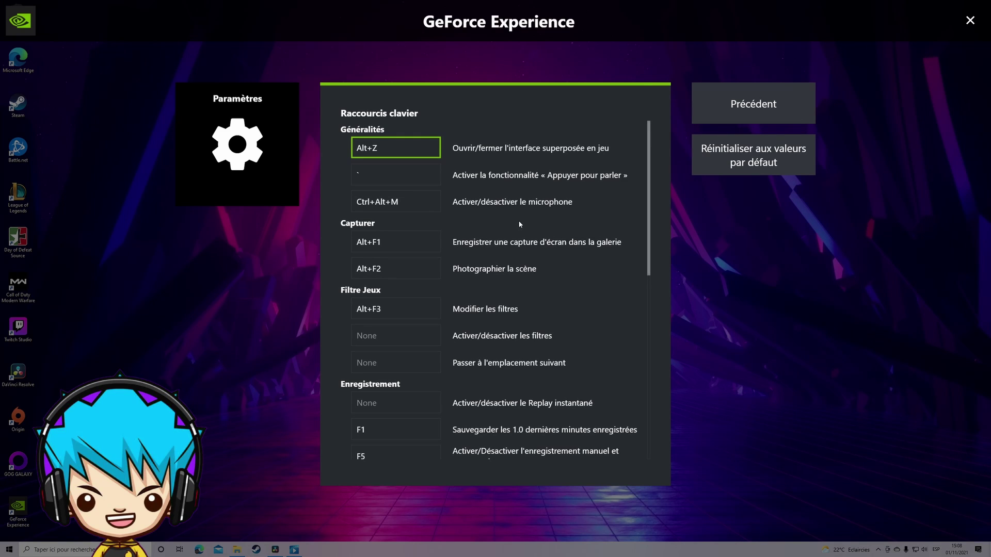
scroll(519, 225, "down", 5)
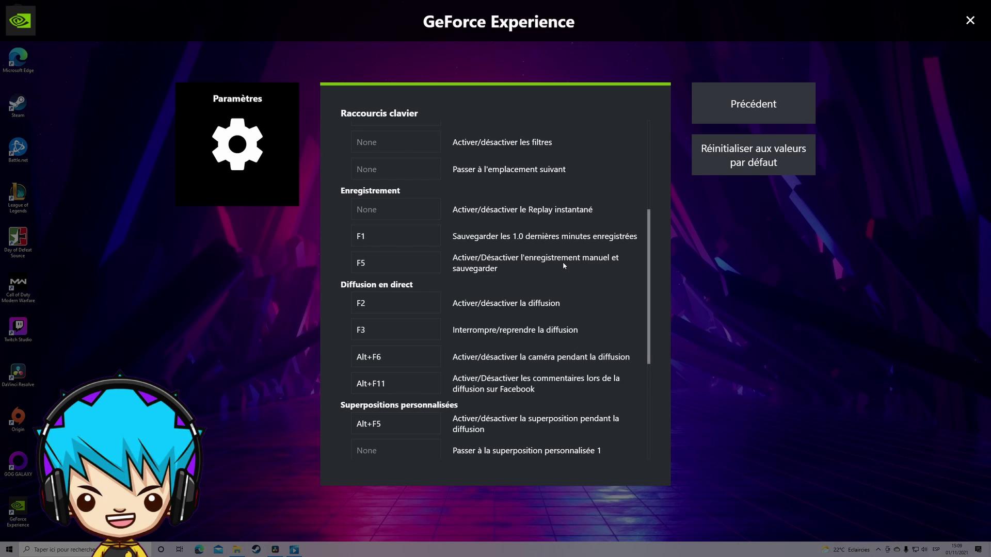
scroll(529, 268, "down", 1)
scroll(530, 268, "down", 1)
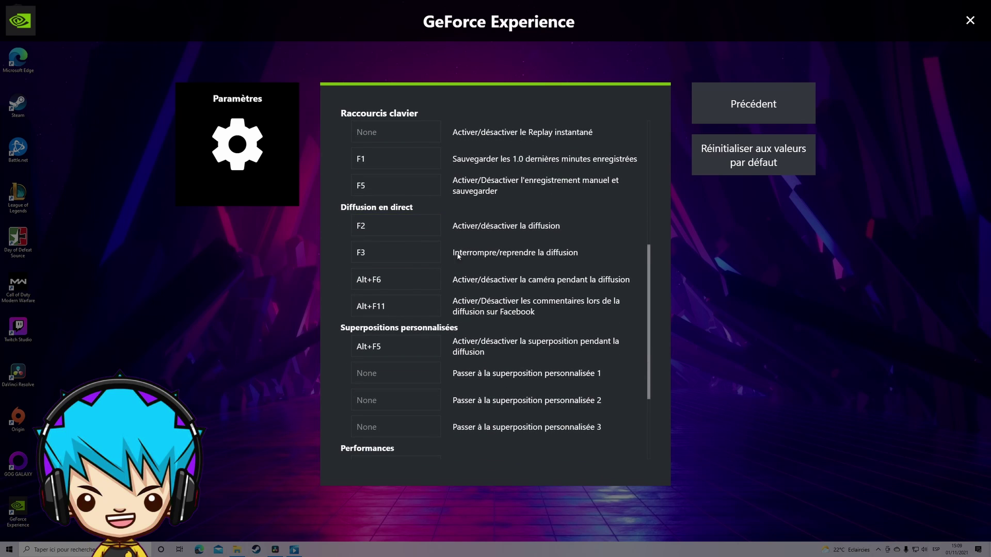
left_click(424, 233)
scroll(529, 258, "down", 4)
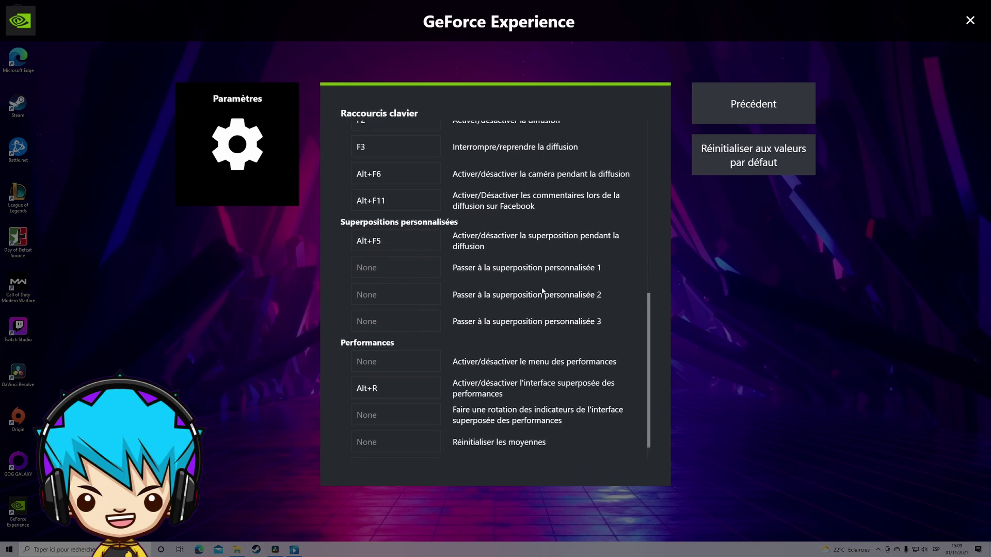
scroll(505, 280, "up", 10)
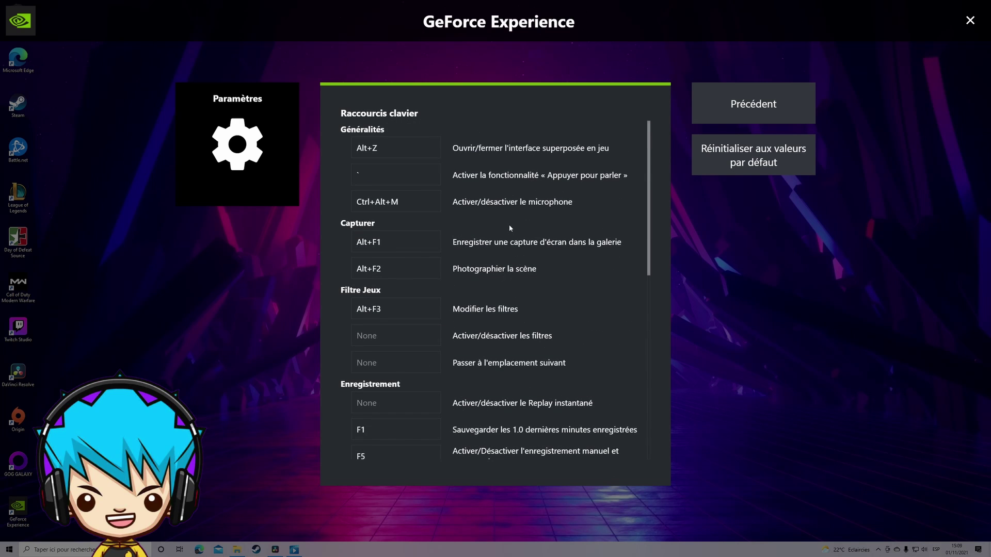
left_click(779, 117)
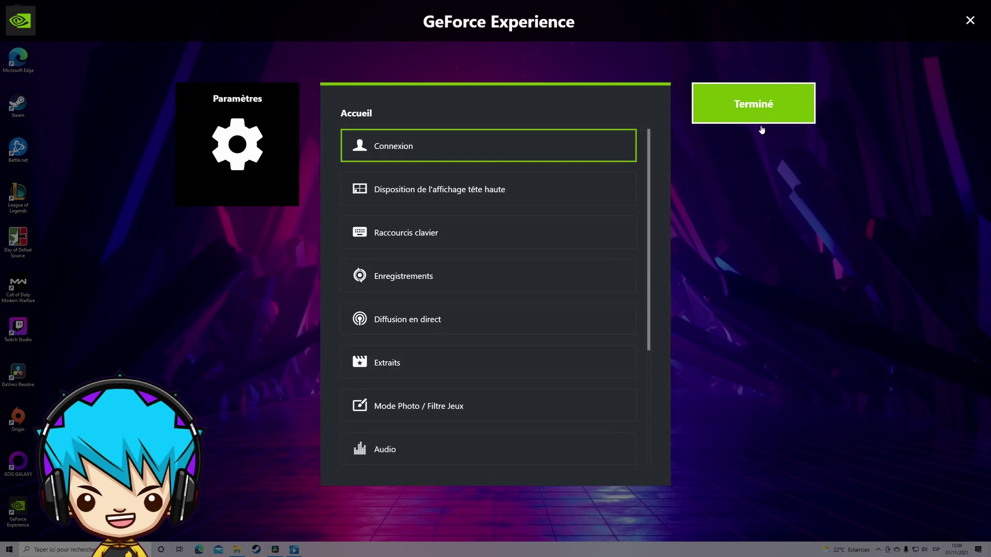
- Review the storage folders for temporary files and videos in the recording settings
scroll(546, 237, "down", 1)
left_click(464, 247)
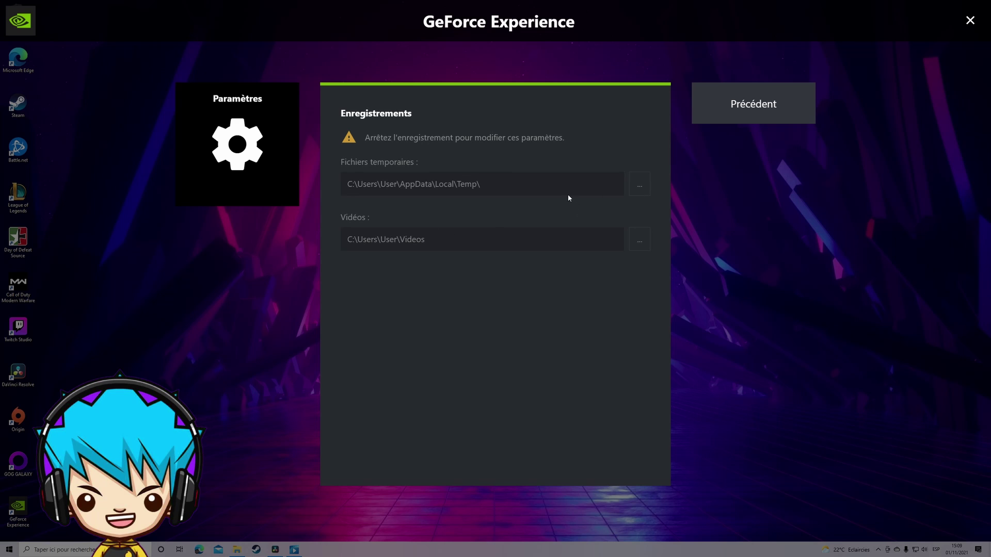
left_click(739, 110)
- Compare the live broadcast settings for Twitch, Facebook and YouTube, ending with YouTube as the destination
scroll(508, 233, "down", 2)
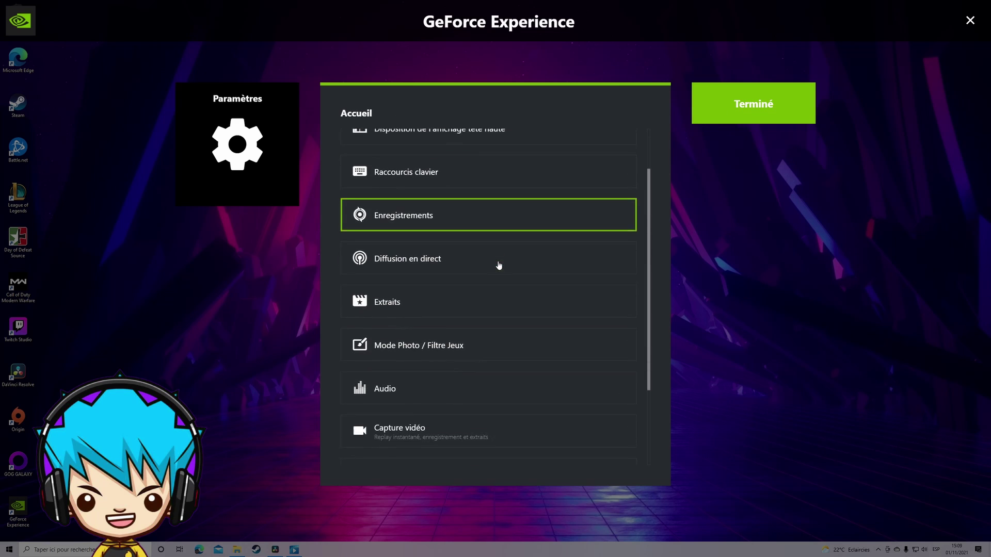
left_click(417, 253)
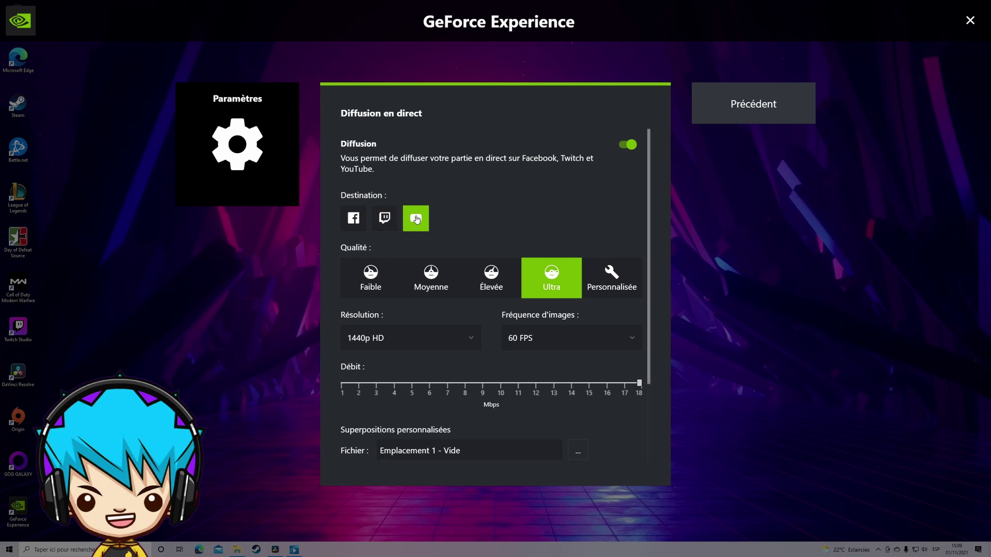
left_click(386, 220)
left_click(356, 220)
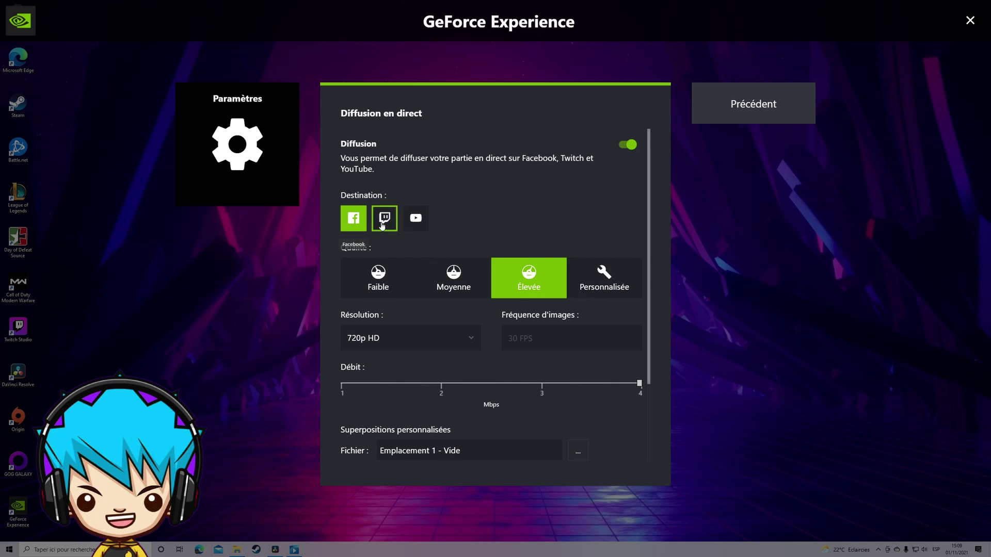
left_click(416, 218)
left_click(386, 218)
left_click(416, 219)
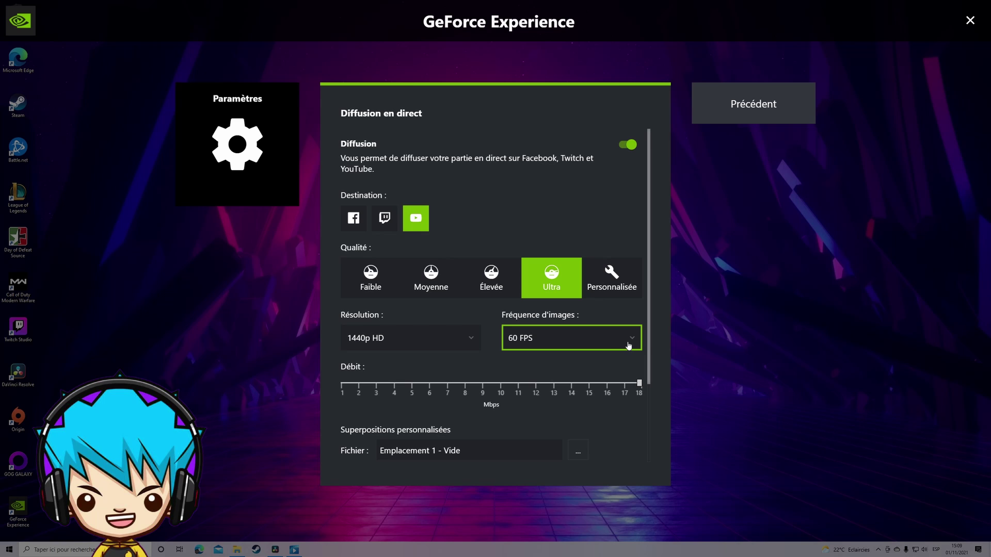
left_click(729, 120)
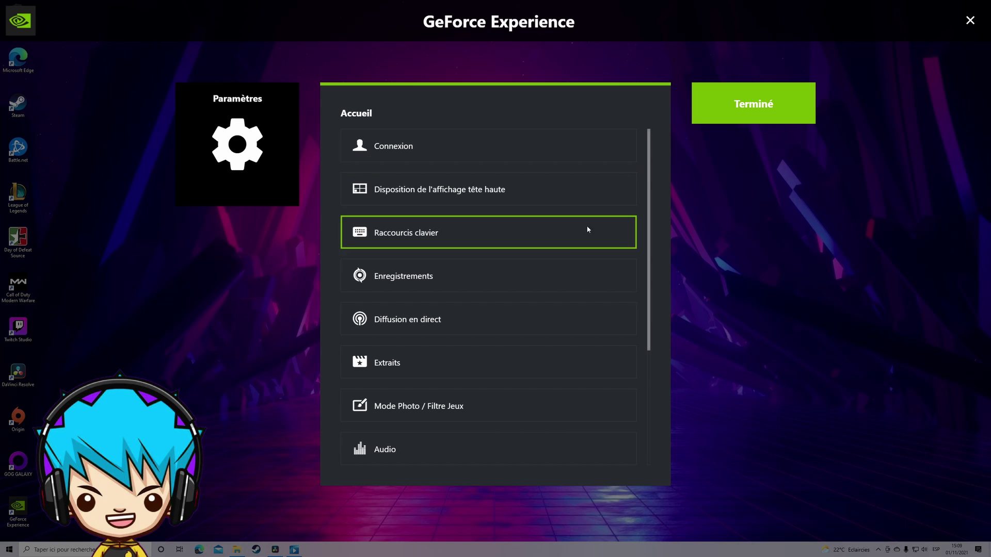
- Review the highlights (Extraits) capture setting, temporary folder and maximum disk space
scroll(532, 278, "down", 1)
scroll(533, 279, "down", 1)
left_click(420, 253)
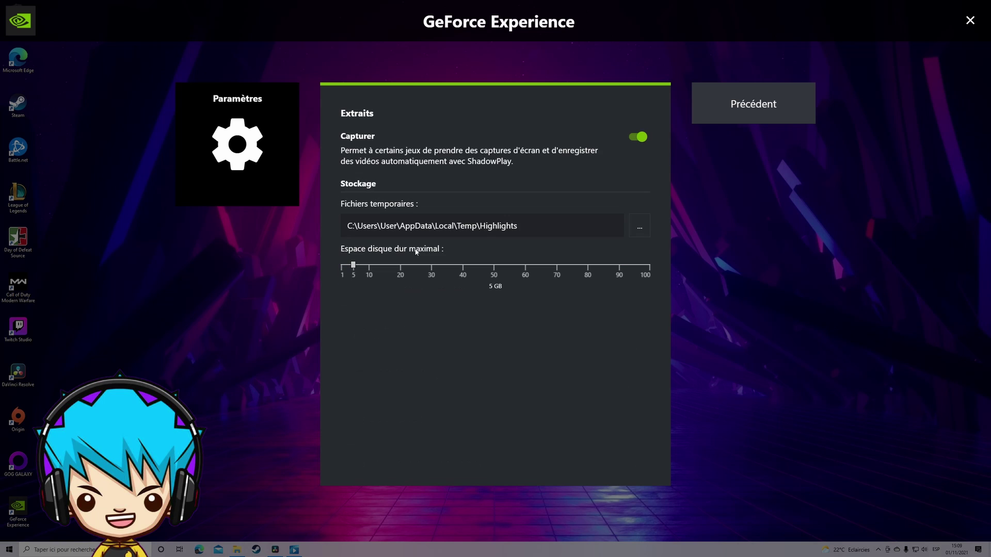
left_click(354, 265)
left_click(763, 104)
- Open the Photo Mode / Game Filter settings to examine the capture and enhancement option
scroll(570, 255, "down", 1)
scroll(570, 256, "down", 2)
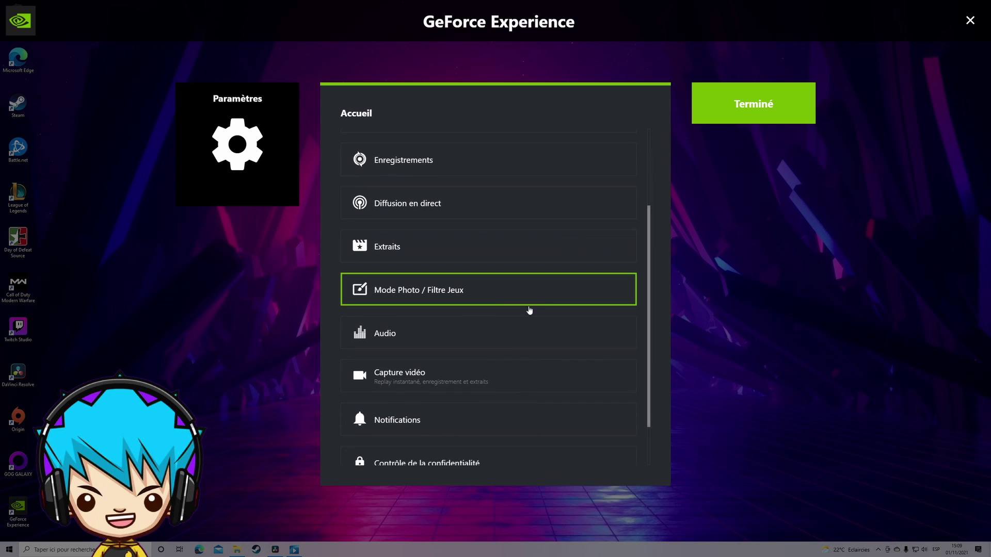
left_click(438, 290)
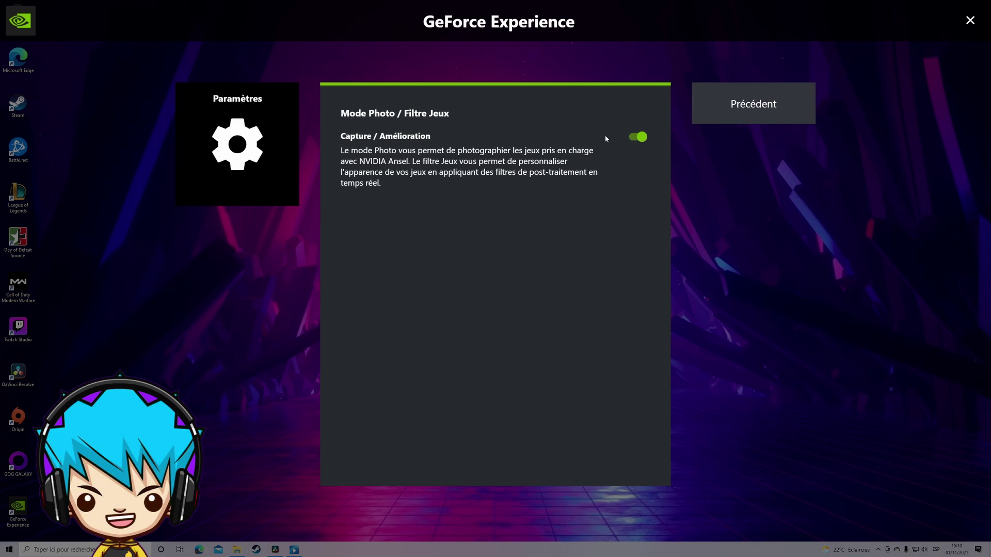
- Review the Audio settings for system sound volume, microphone source, volume and amplification, and audio tracks
left_click(776, 110)
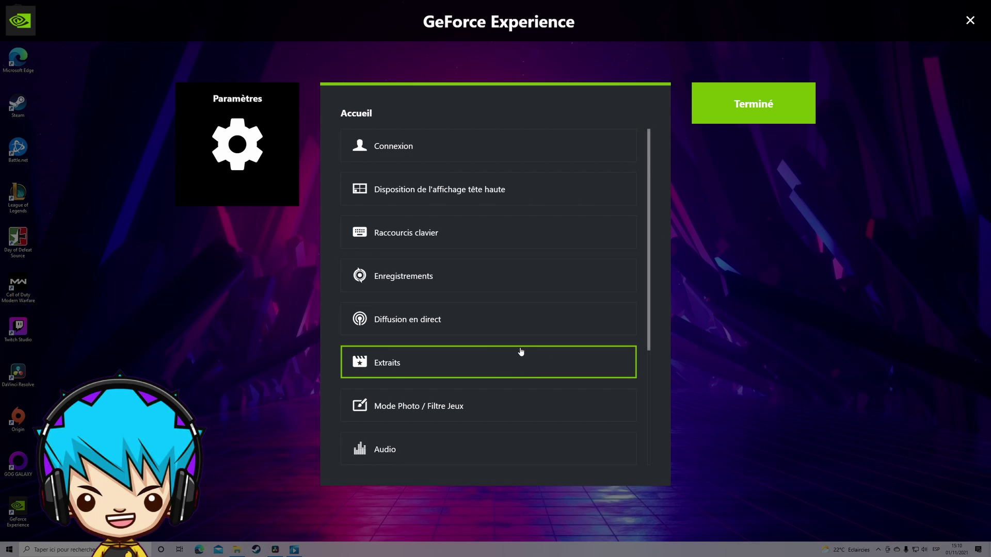
scroll(521, 350, "down", 3)
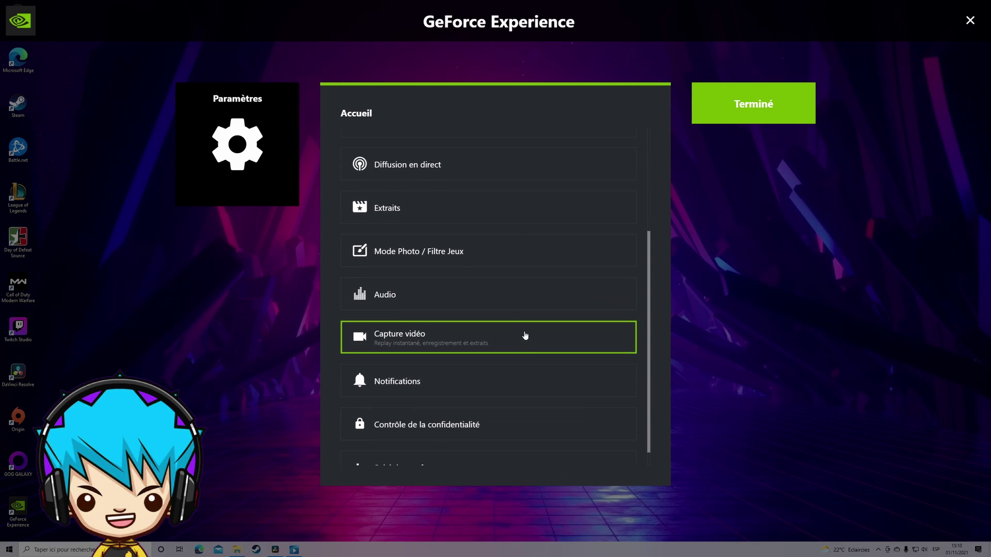
left_click(438, 294)
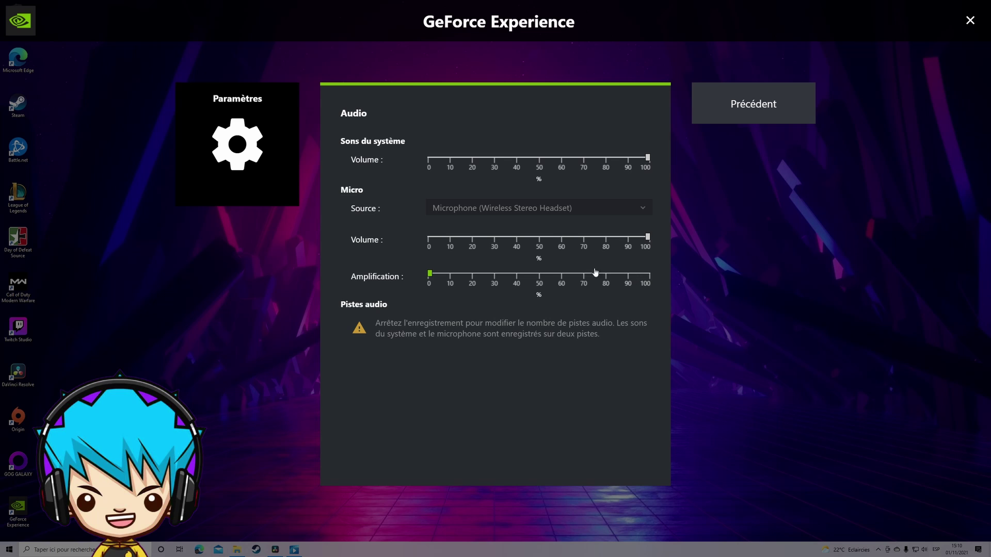
- Review the video capture (Capture vidéo) settings for instant replay length, quality, resolution, frame rate and bitrate
left_click(775, 101)
scroll(577, 338, "down", 3)
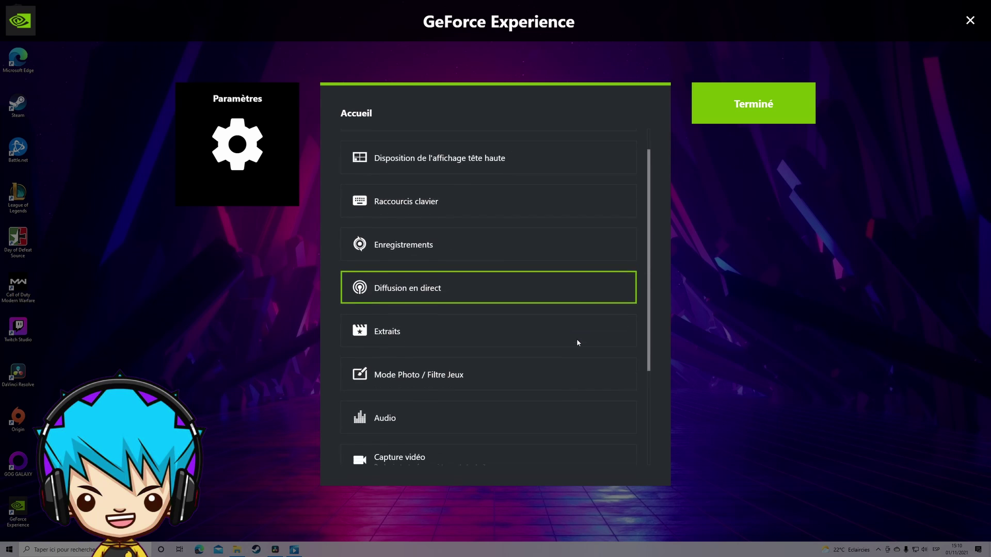
scroll(491, 261, "down", 2)
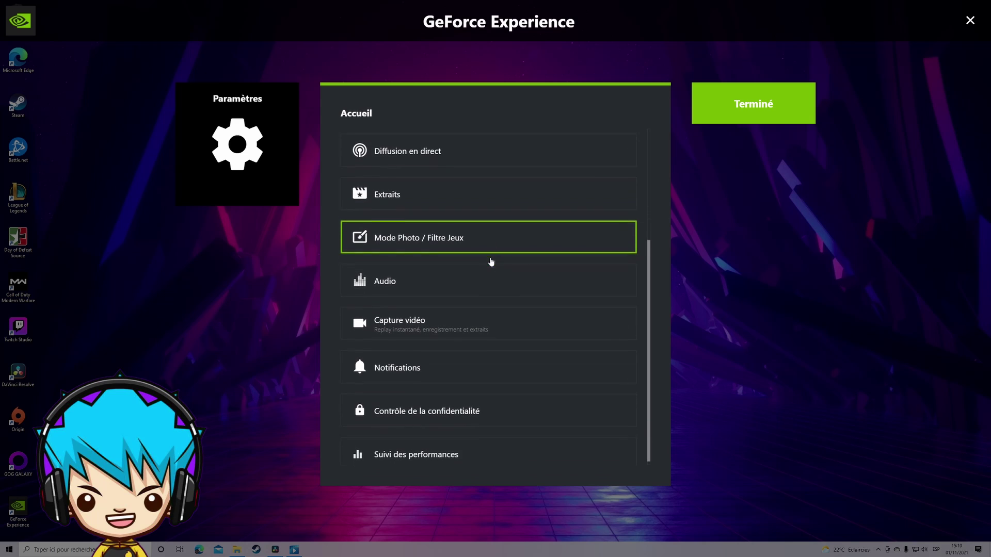
left_click(405, 326)
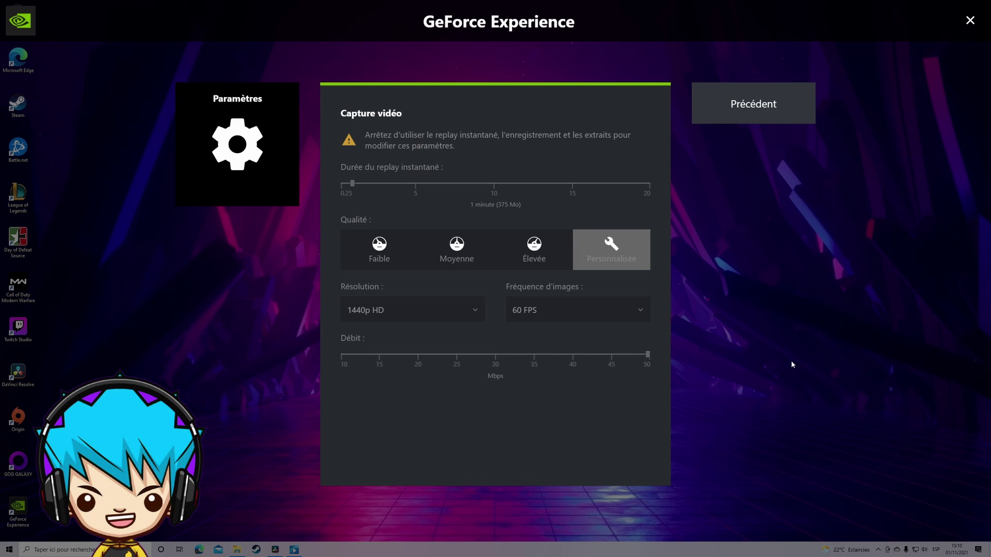
- Review the Notifications settings for the overlay, Photo Mode, gallery, recording and broadcast status, and highlights
left_click(745, 115)
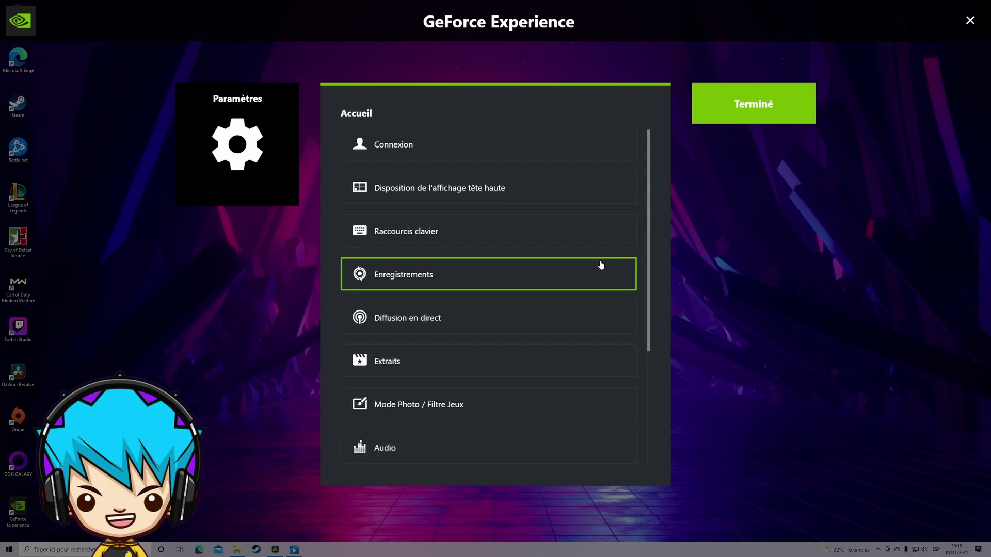
scroll(583, 270, "down", 3)
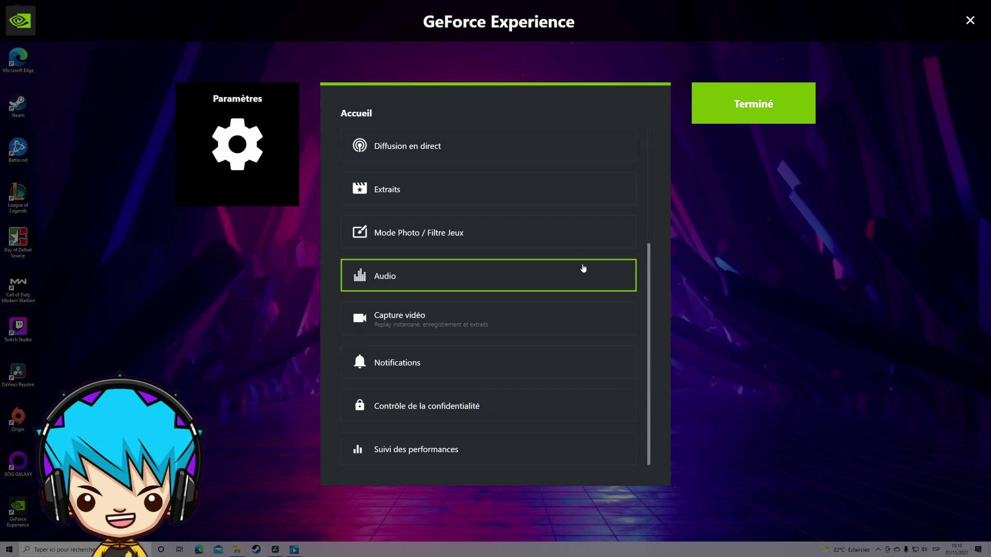
left_click(475, 371)
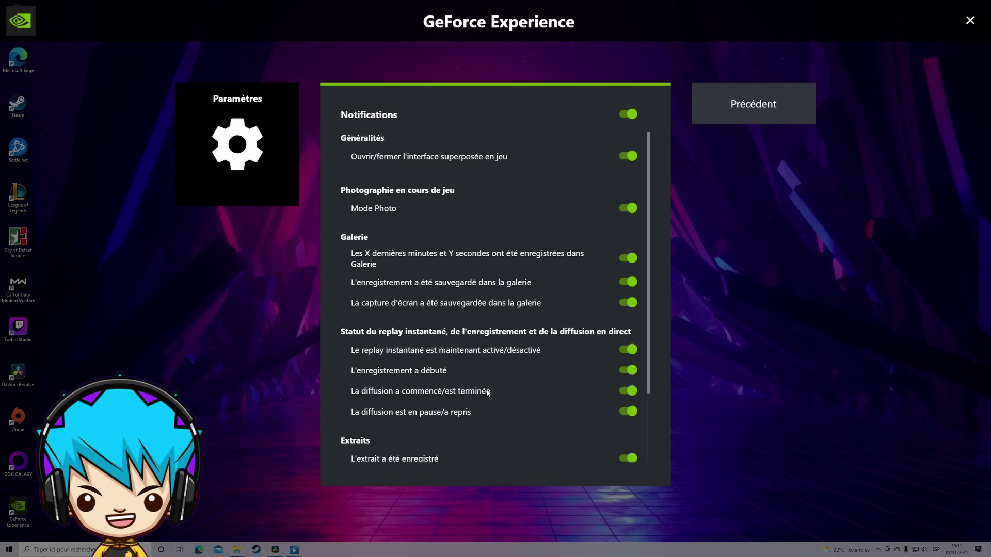
- Open the privacy control (Contrôle de la confidentialité) settings to examine the desktop capture option
left_click(771, 106)
scroll(544, 274, "down", 3)
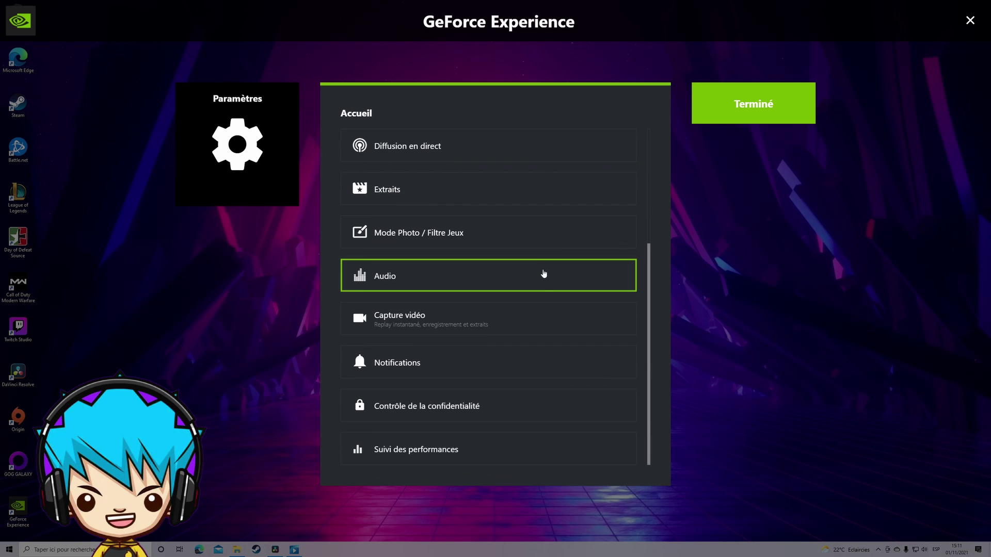
left_click(468, 412)
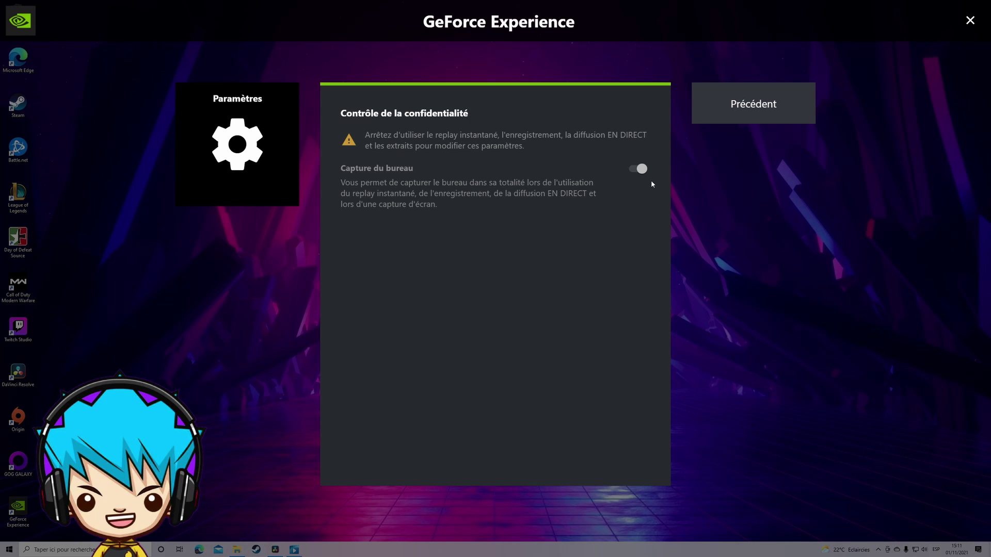